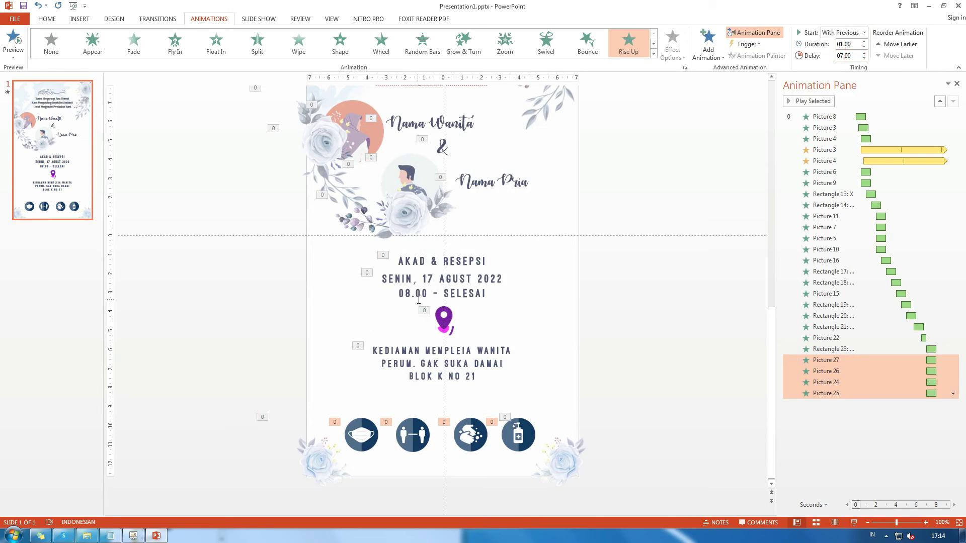
Step: Set the animation delay of the four selected health-protocol icons to 8.00 seconds
{"action": "left_click", "coordinate": [865, 53]}
{"action": "left_click", "coordinate": [865, 53]}
{"action": "left_click", "coordinate": [865, 54]}
{"action": "left_click", "coordinate": [864, 54]}
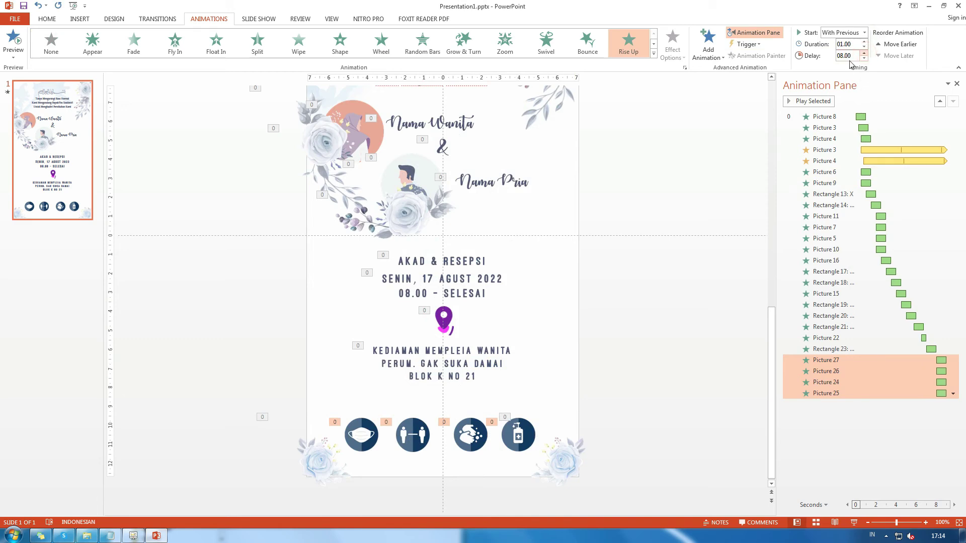
{"action": "left_click", "coordinate": [733, 192]}
Step: Stagger the animation delays of the distancing, hand-washing and sanitizer icons to 8.25, 8.50 and 8.75 seconds, and preview the slide's animations
{"action": "left_click", "coordinate": [362, 435]}
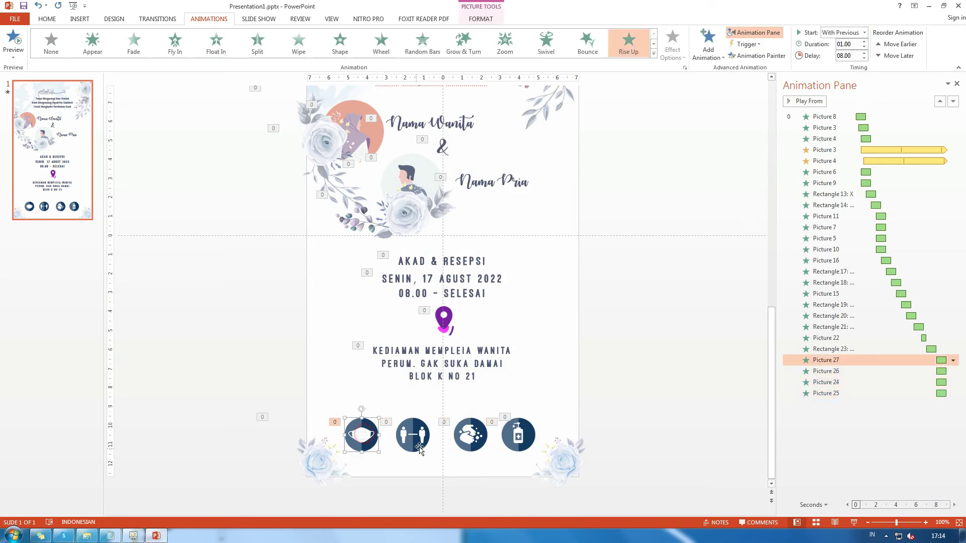
{"action": "left_click", "coordinate": [421, 434]}
{"action": "left_click", "coordinate": [865, 53]}
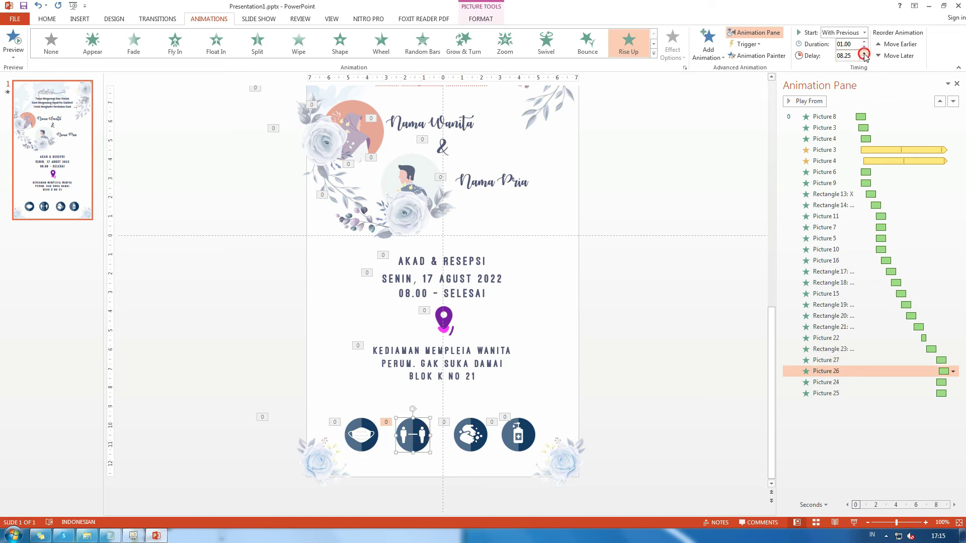
{"action": "left_click", "coordinate": [471, 434]}
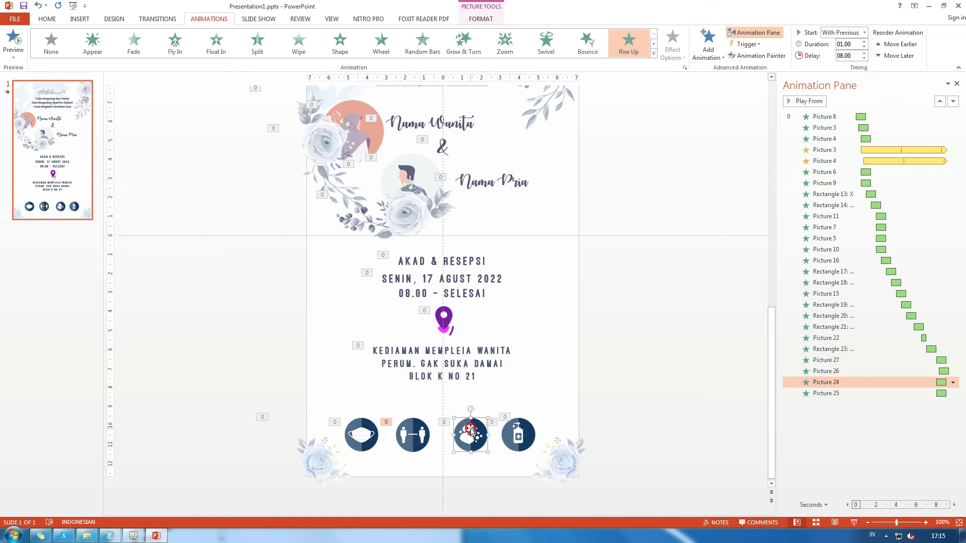
{"action": "left_click", "coordinate": [863, 52]}
{"action": "left_click", "coordinate": [863, 52]}
{"action": "left_click", "coordinate": [533, 430]}
{"action": "left_click", "coordinate": [863, 53]}
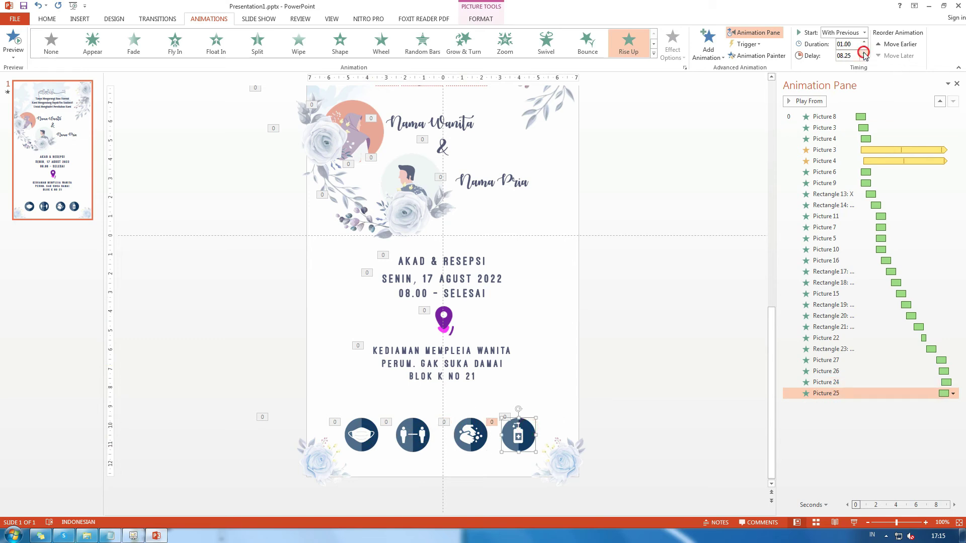
{"action": "left_click", "coordinate": [863, 53]}
{"action": "left_click", "coordinate": [863, 53]}
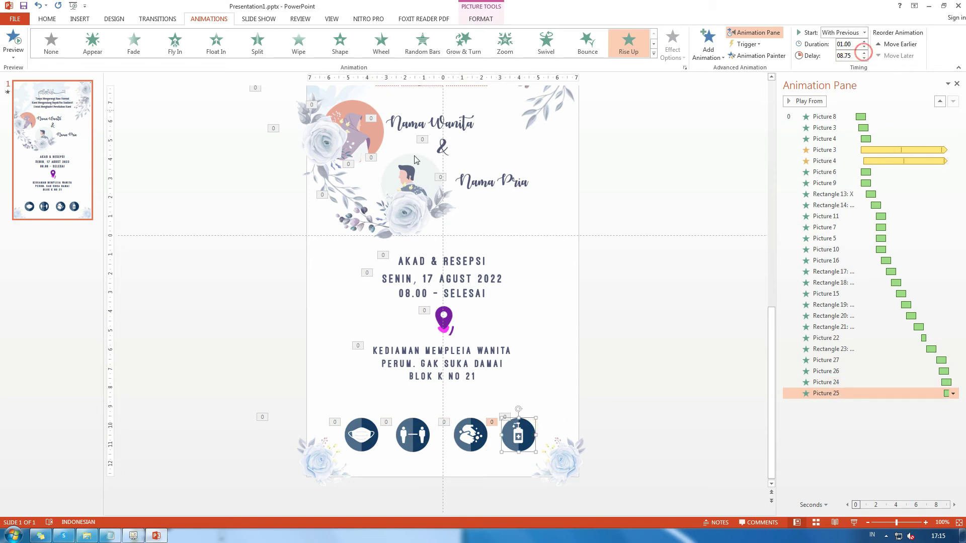
{"action": "left_click", "coordinate": [11, 38]}
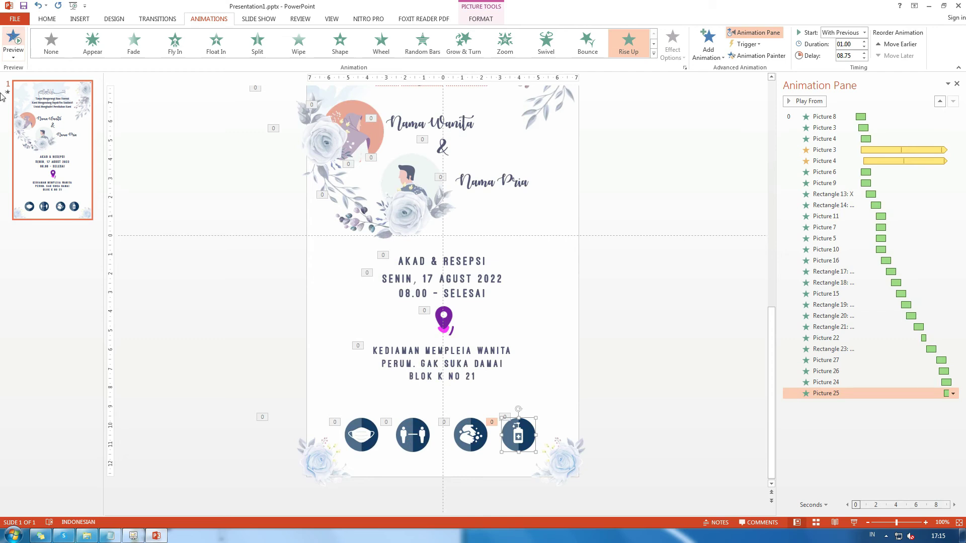
Step: Export the presentation as a Presentation Quality MPEG-4 video named "story saya" in the TUTOR 2 folder
{"action": "left_click", "coordinate": [15, 20]}
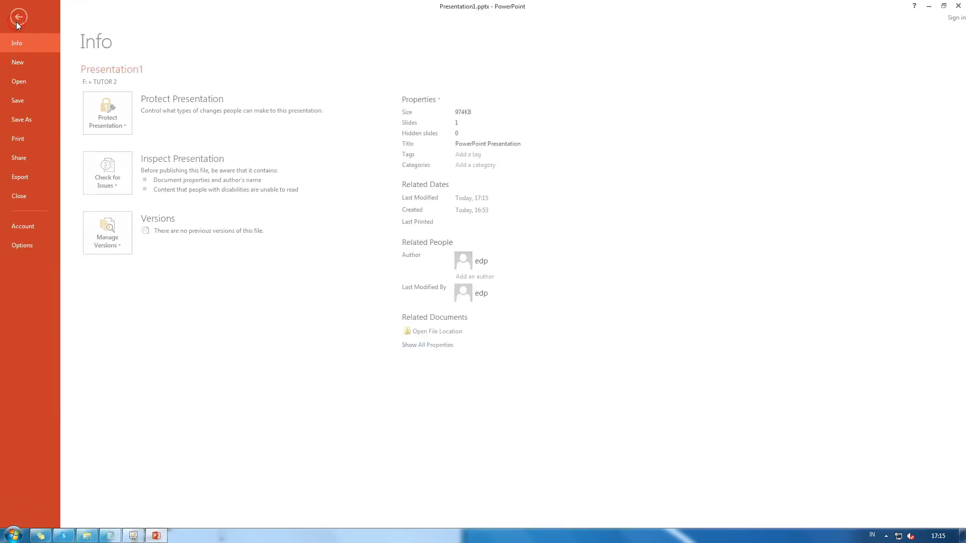
{"action": "left_click", "coordinate": [20, 180]}
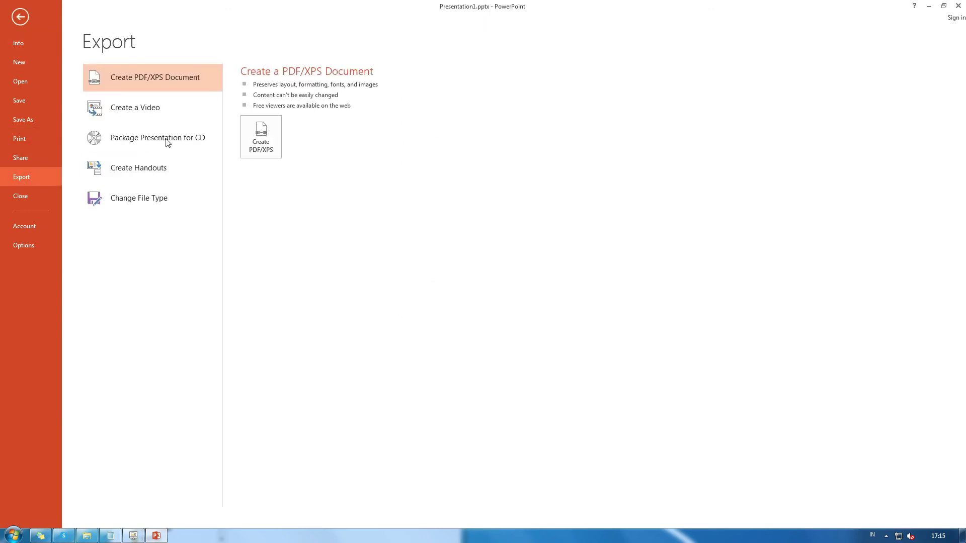
{"action": "left_click", "coordinate": [151, 107]}
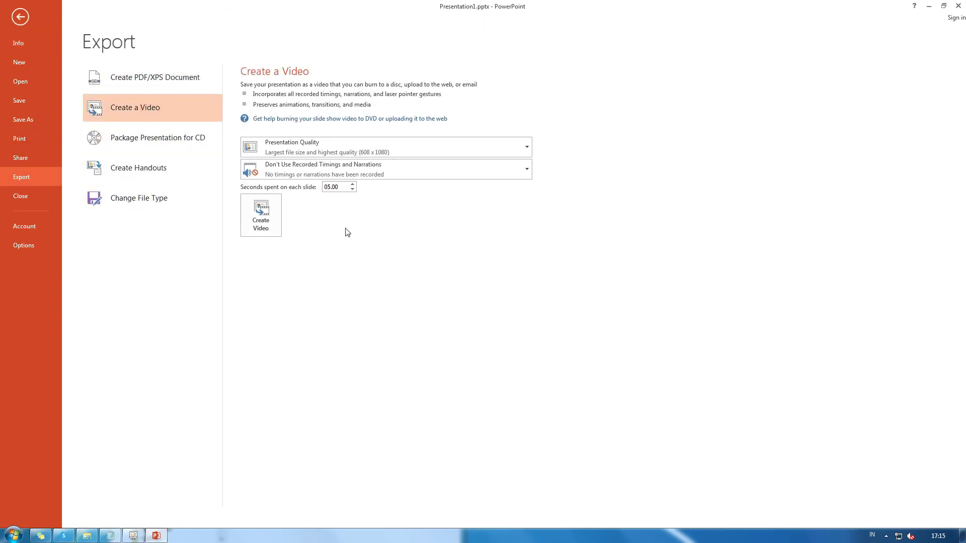
{"action": "left_click", "coordinate": [259, 213]}
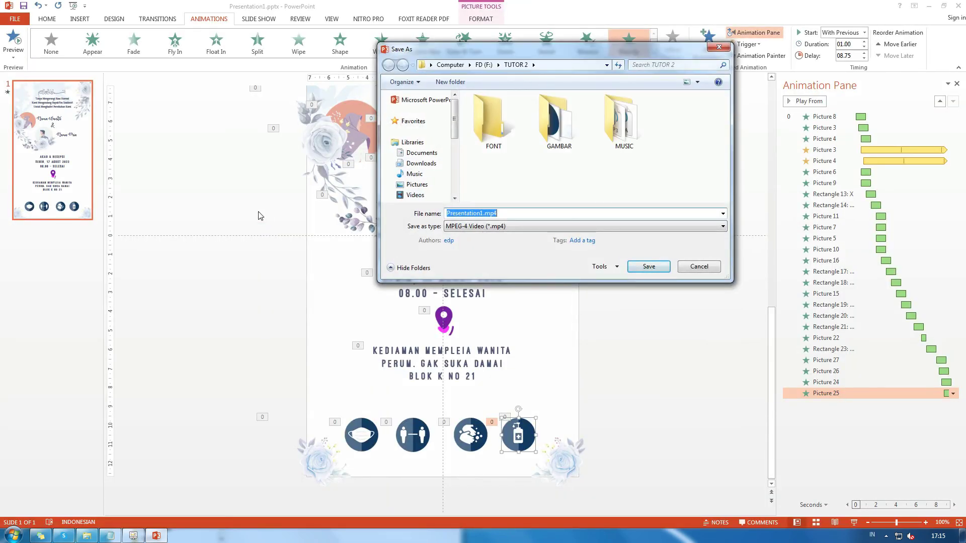
{"action": "type", "text": "story saya"}
{"action": "left_click", "coordinate": [650, 268]}
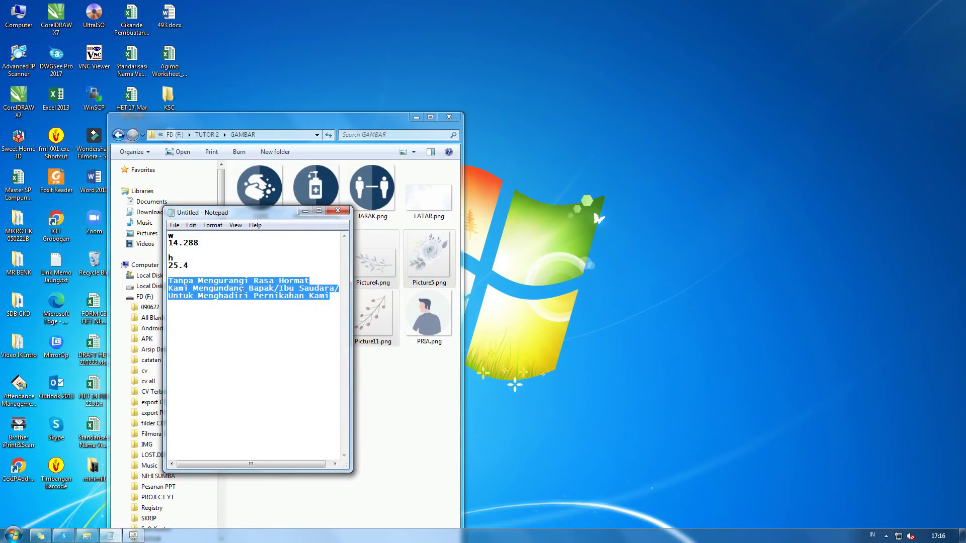
Step: Play the exported story saya.mp4 from the TUTOR 2 folder to check the animation, and close the player
{"action": "left_click", "coordinate": [389, 113]}
{"action": "left_click", "coordinate": [207, 134]}
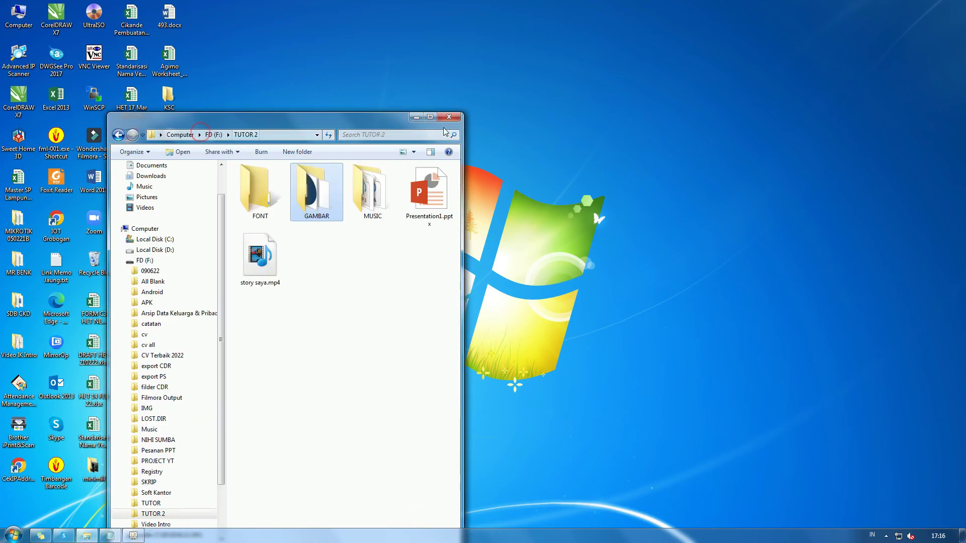
{"action": "left_click", "coordinate": [430, 117]}
{"action": "left_click", "coordinate": [378, 86]}
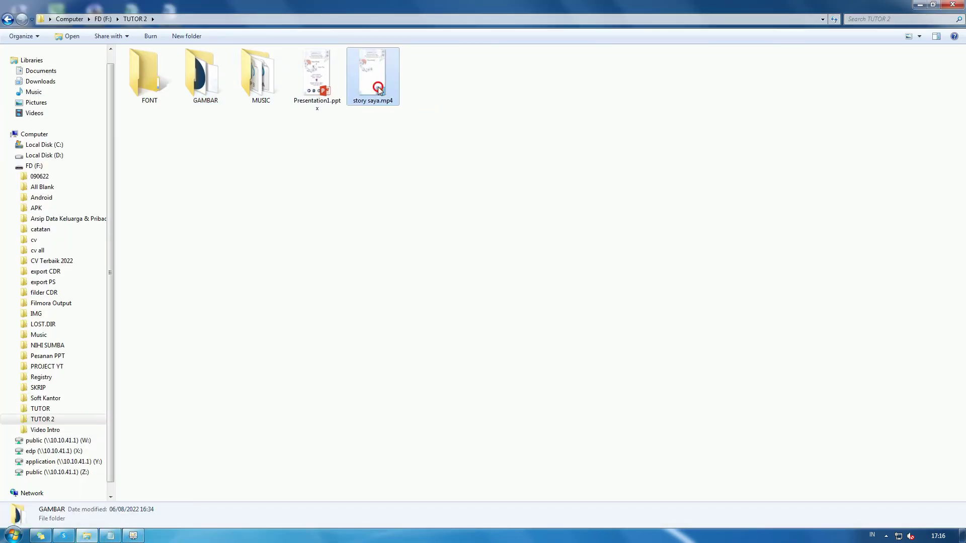
{"action": "left_click", "coordinate": [479, 169]}
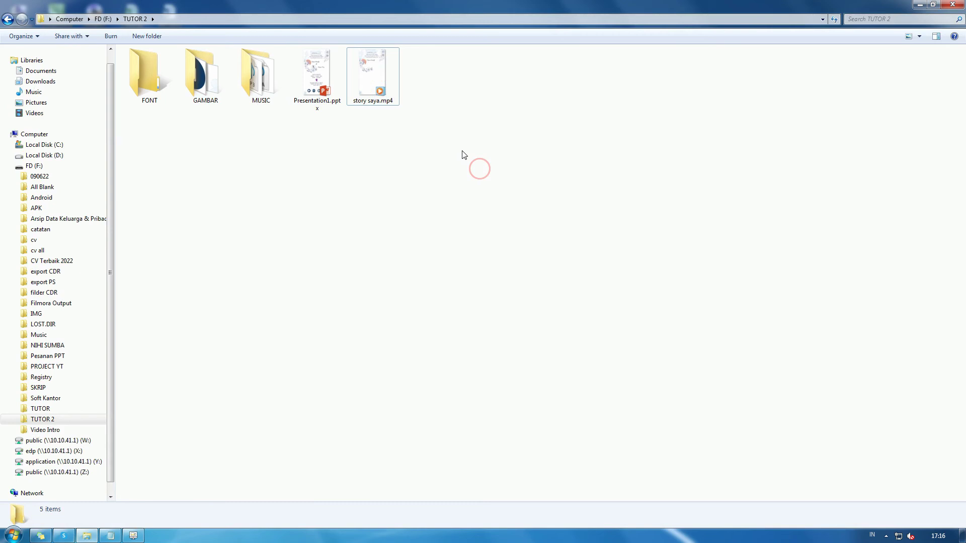
{"action": "left_click", "coordinate": [384, 80]}
{"action": "double_click", "coordinate": [373, 67]}
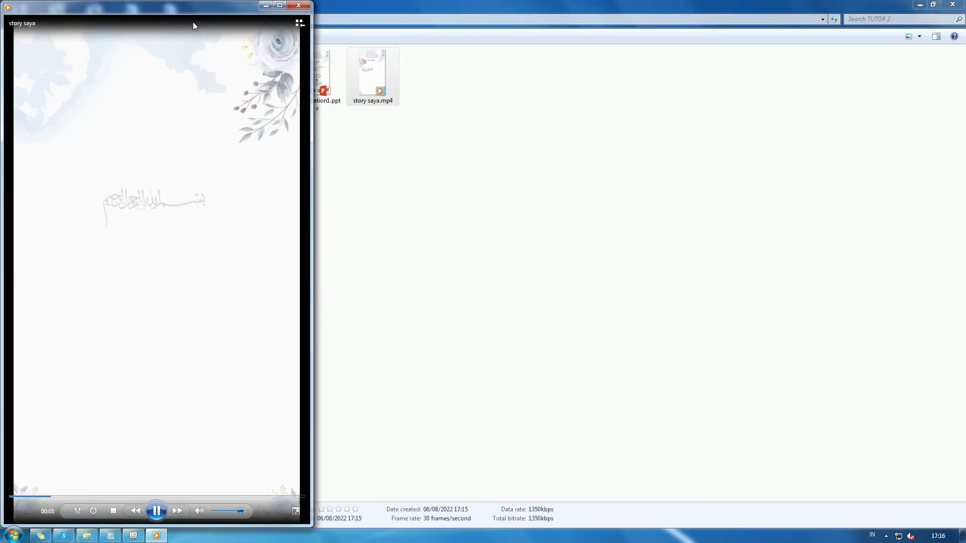
{"action": "left_click_drag", "start_coordinate": [193, 10], "coordinate": [421, 20]}
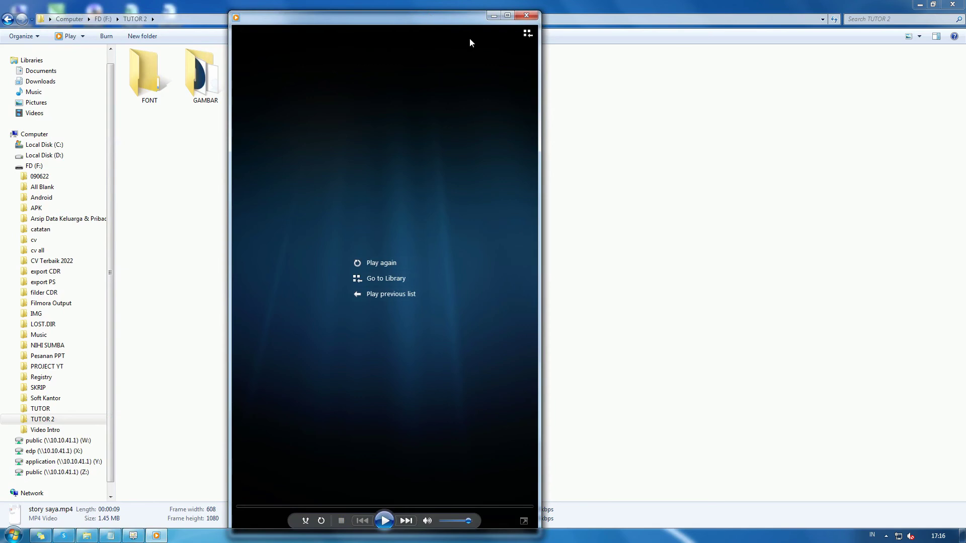
{"action": "left_click", "coordinate": [525, 16]}
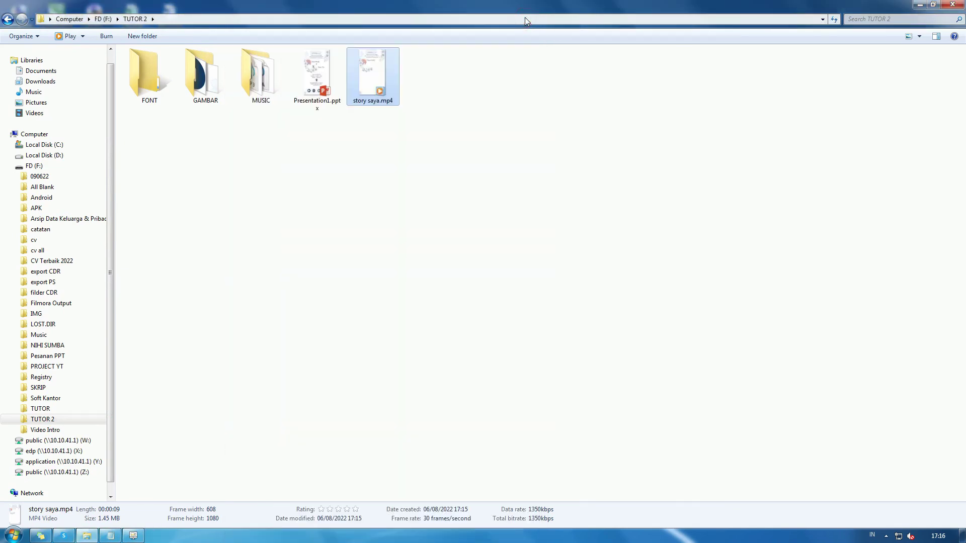
Step: Reopen Presentation1.pptx from the TUTOR 2 folder in PowerPoint
{"action": "left_click", "coordinate": [460, 226]}
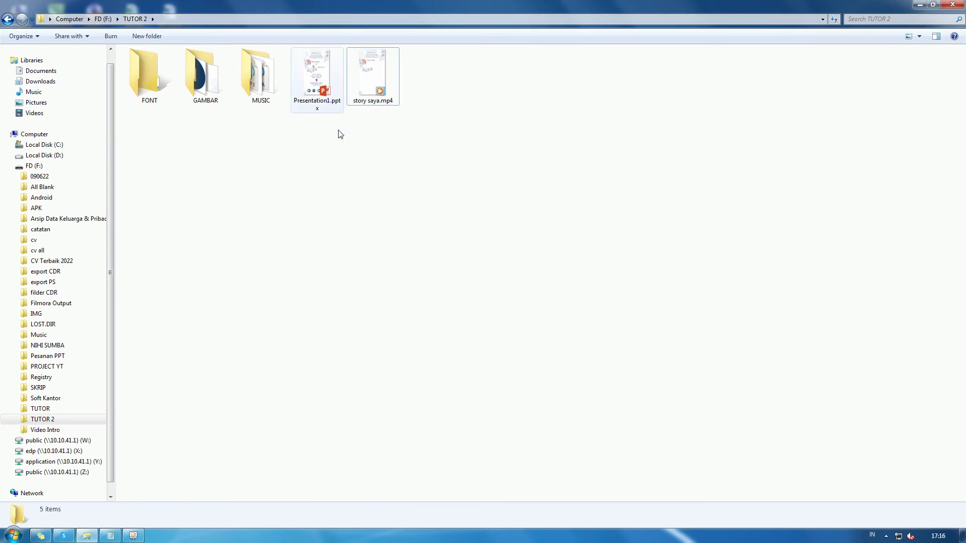
{"action": "double_click", "coordinate": [325, 87]}
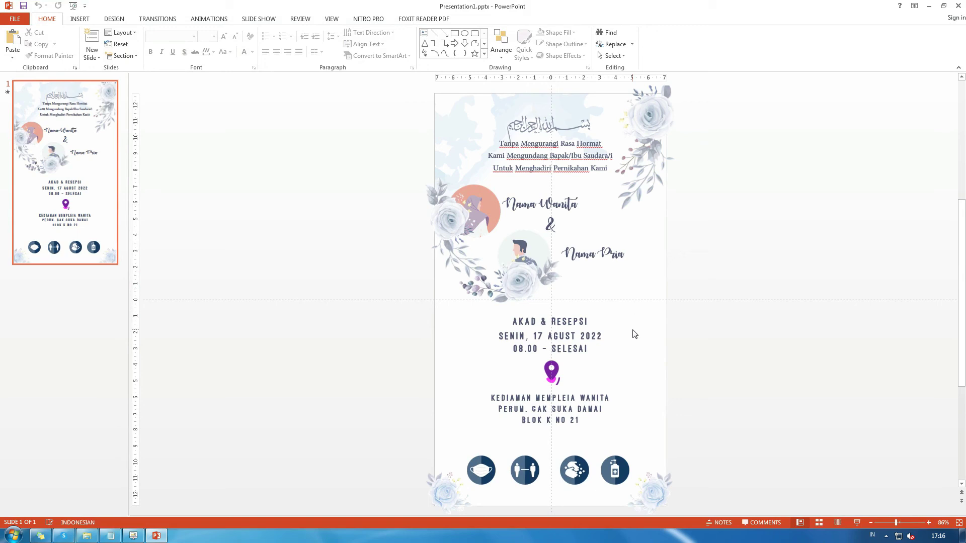
Step: Add a Teeter emphasis animation to the purple location pin and show the Animation Pane
{"action": "left_click", "coordinate": [209, 18]}
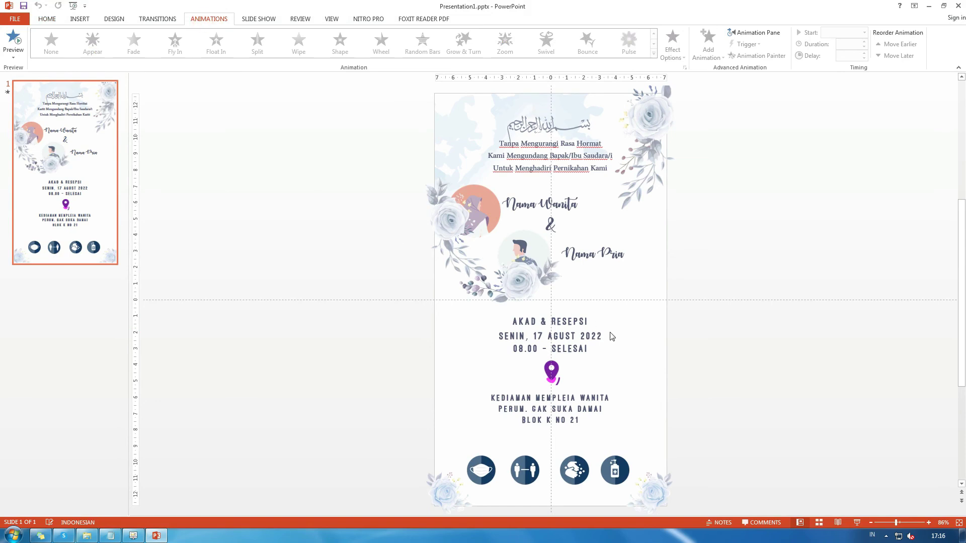
{"action": "left_click", "coordinate": [551, 371]}
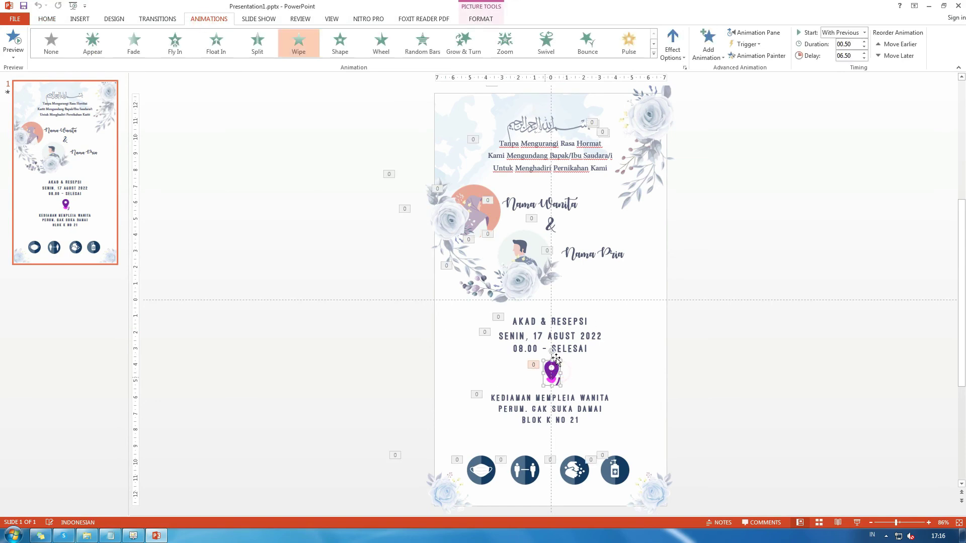
{"action": "left_click", "coordinate": [708, 48]}
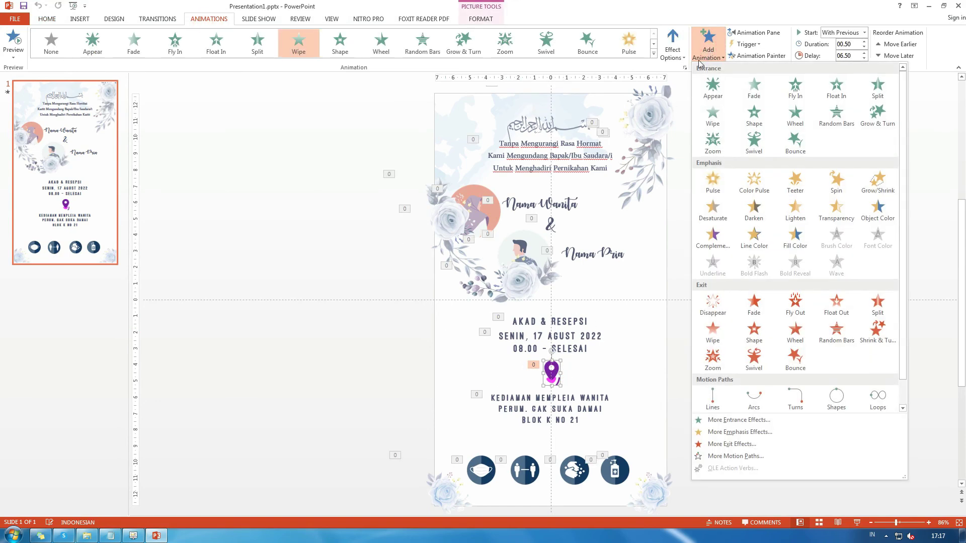
{"action": "left_click", "coordinate": [807, 191]}
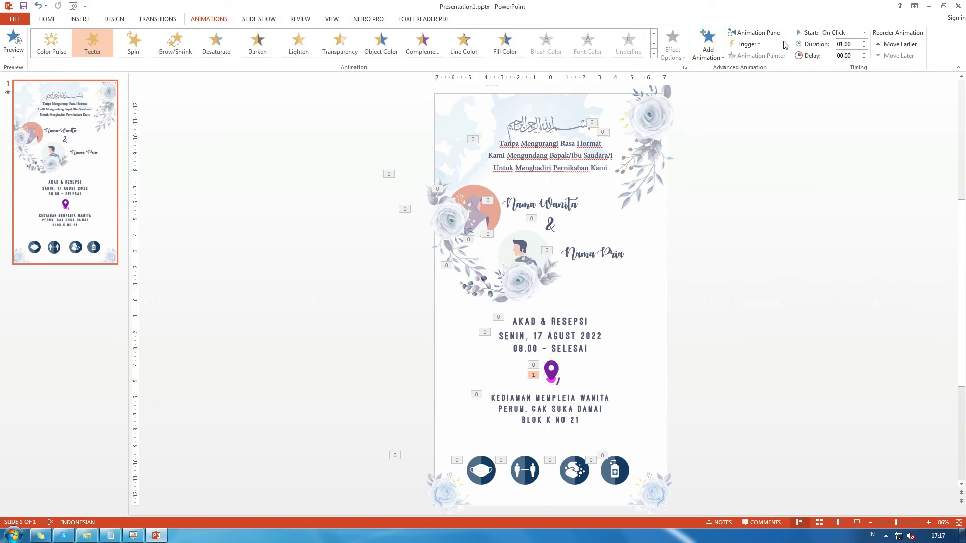
{"action": "left_click", "coordinate": [755, 32]}
{"action": "left_click", "coordinate": [952, 405]}
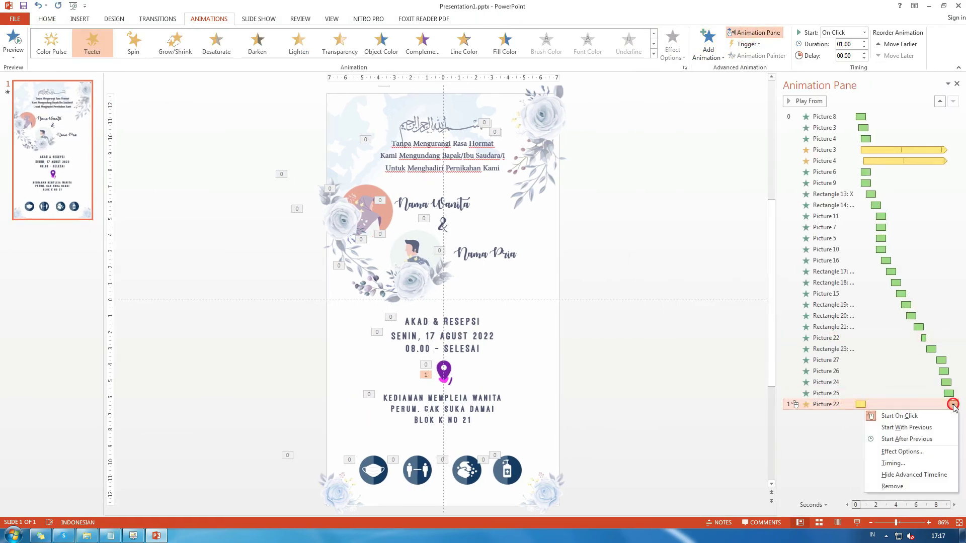
{"action": "left_click", "coordinate": [904, 452]}
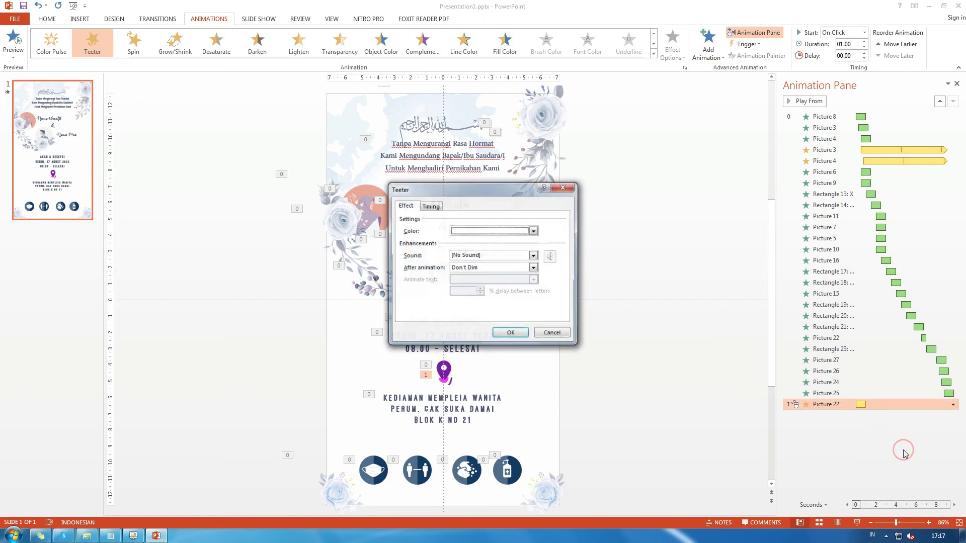
{"action": "left_click", "coordinate": [554, 334]}
Step: Set the location pin's Teeter animation to start With Previous with an 8.75-second delay, and widen the Animation Pane
{"action": "left_click", "coordinate": [865, 32]}
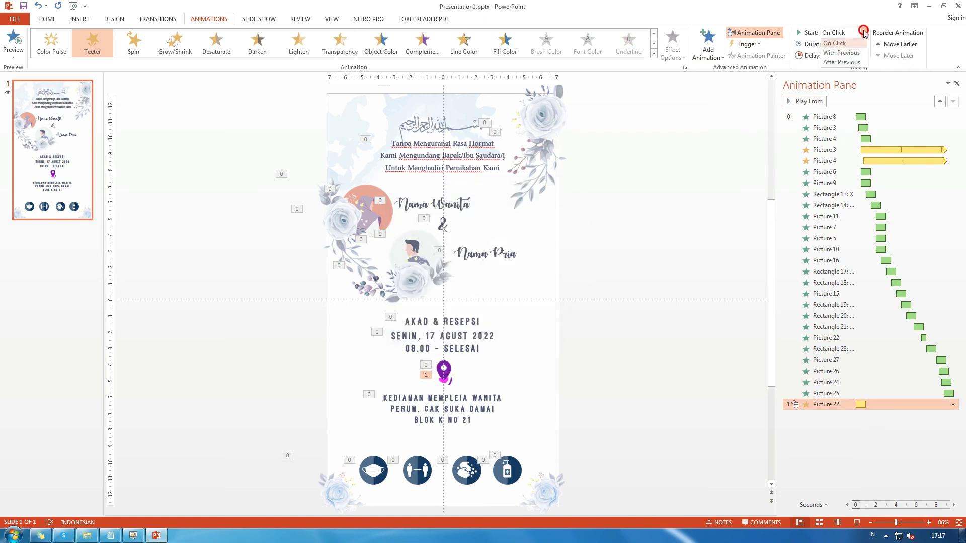
{"action": "left_click", "coordinate": [841, 51]}
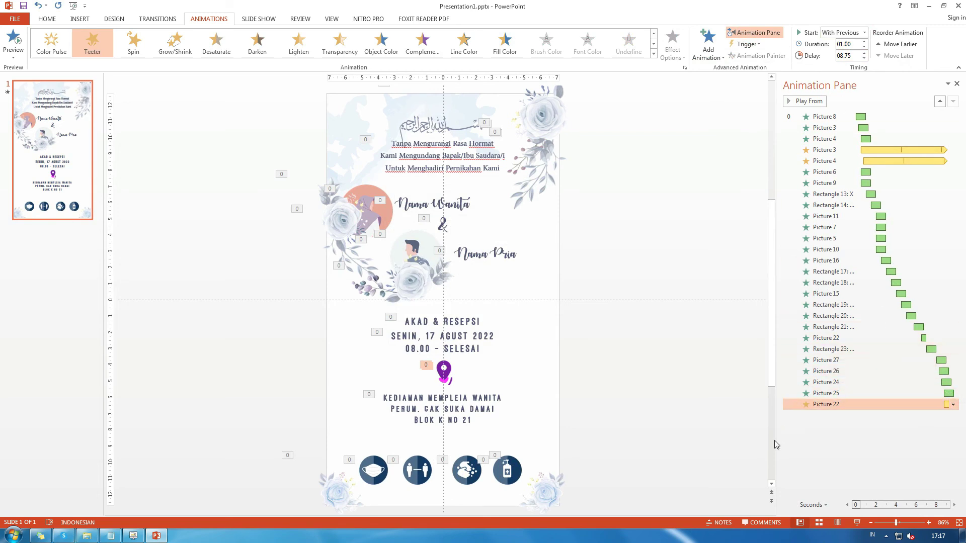
{"action": "left_click_drag", "start_coordinate": [776, 440], "coordinate": [668, 430]}
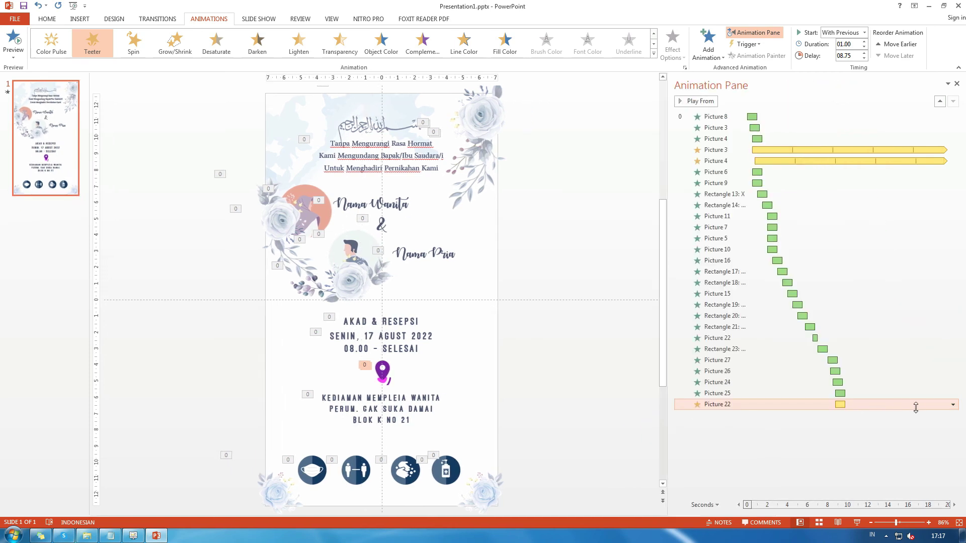
Step: Set the location pin's Teeter animation to repeat 5 times
{"action": "left_click", "coordinate": [953, 405]}
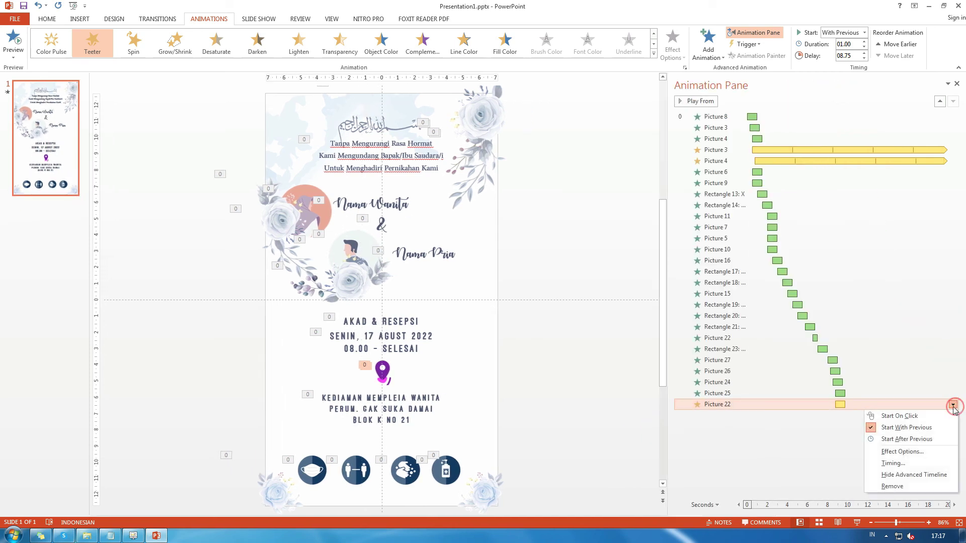
{"action": "left_click", "coordinate": [900, 452]}
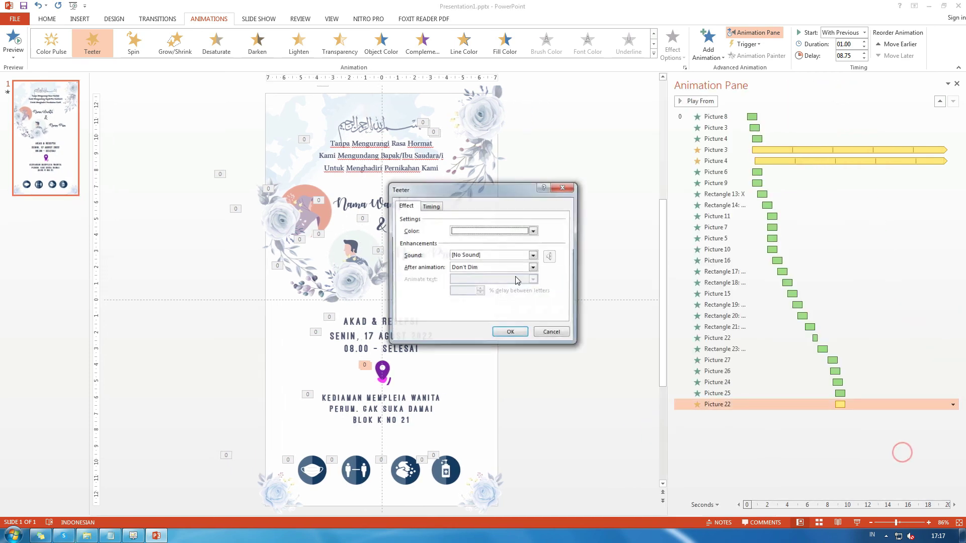
{"action": "left_click", "coordinate": [431, 207]}
{"action": "left_click", "coordinate": [497, 258]}
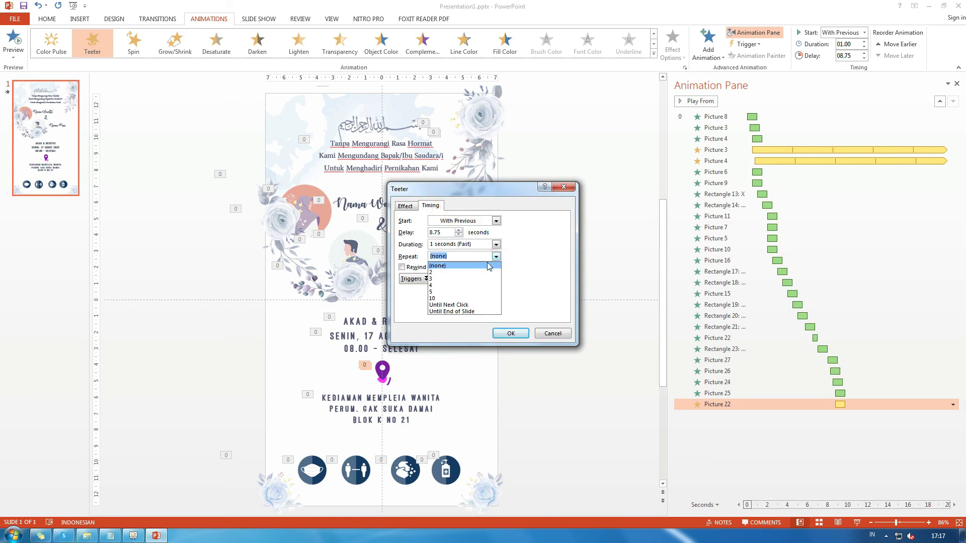
{"action": "left_click", "coordinate": [438, 292]}
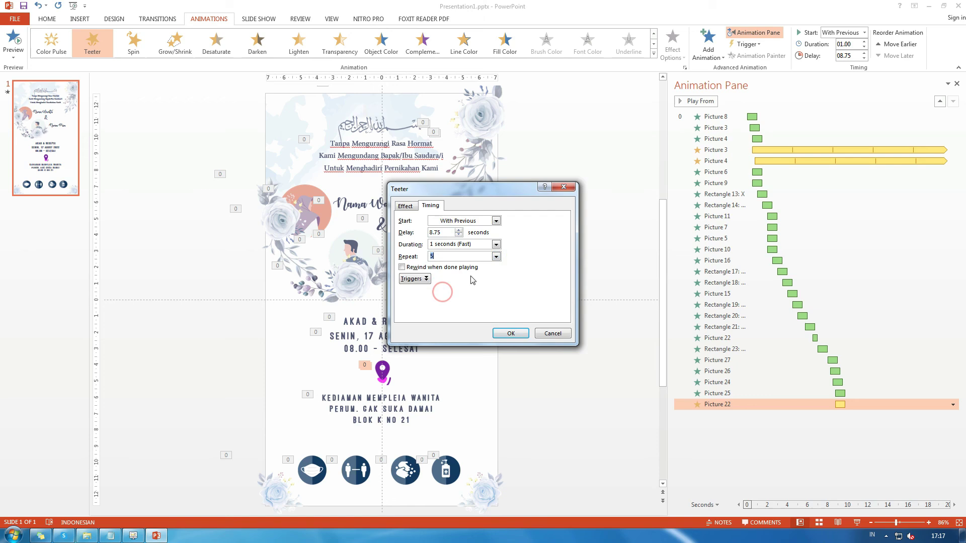
{"action": "left_click", "coordinate": [503, 334]}
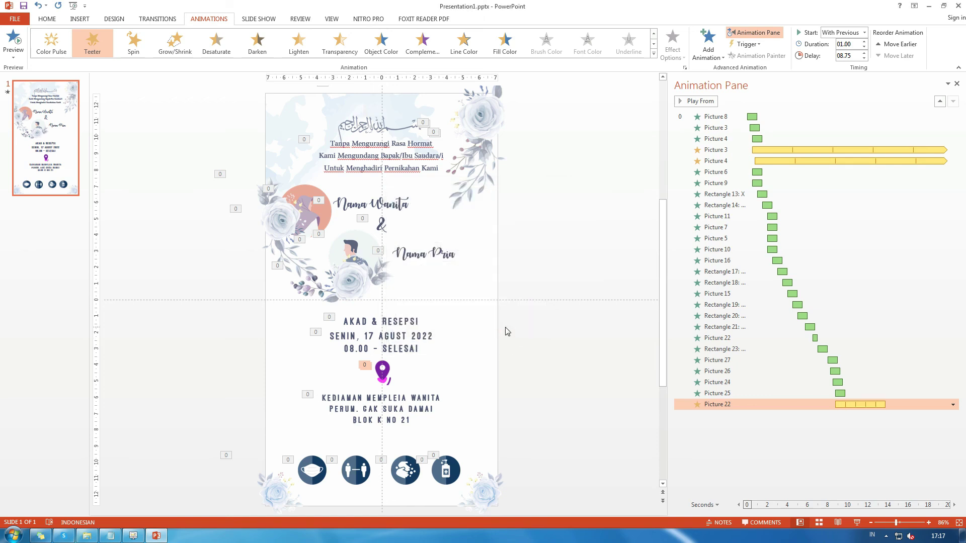
{"action": "left_click", "coordinate": [899, 303]}
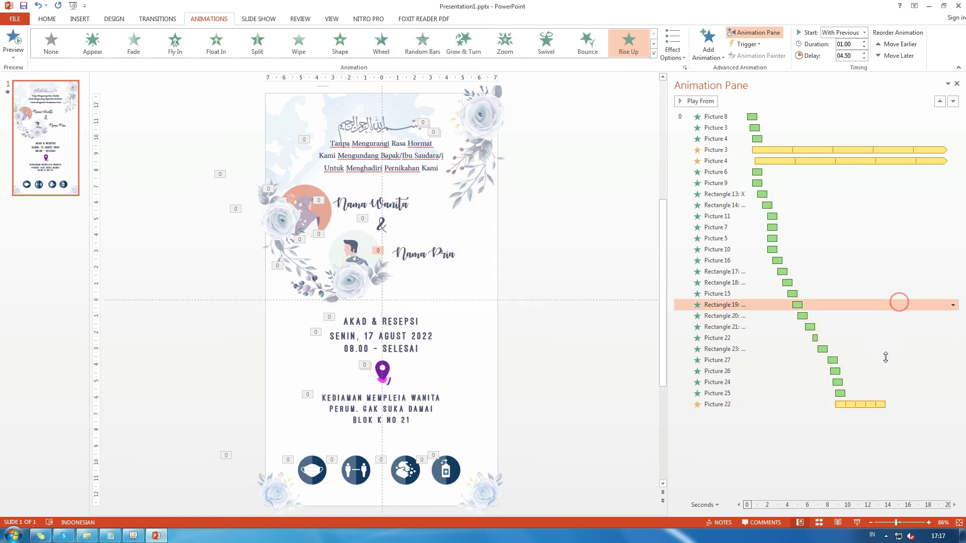
Step: Set the location pin's Teeter animation to repeat 10 times
{"action": "left_click", "coordinate": [881, 404]}
{"action": "left_click", "coordinate": [953, 407]}
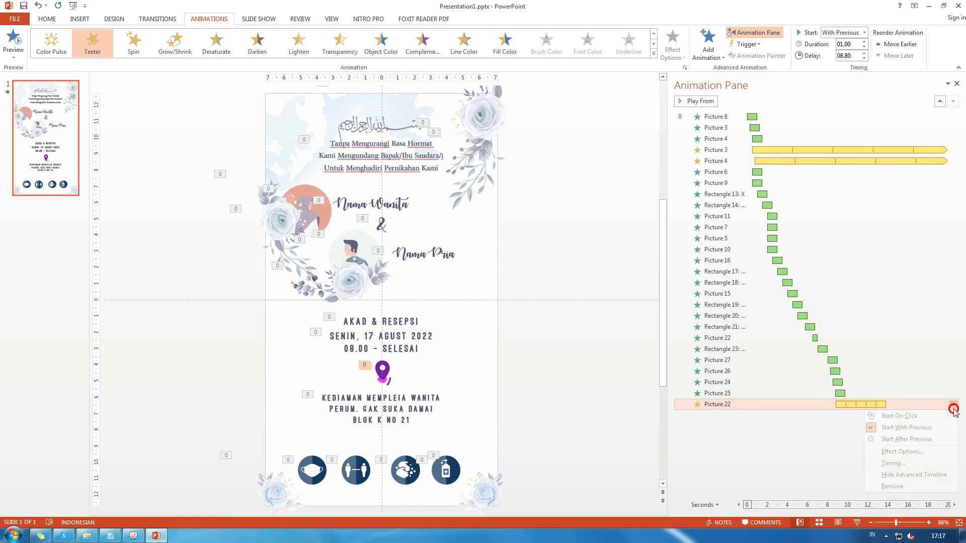
{"action": "left_click", "coordinate": [903, 452]}
{"action": "left_click", "coordinate": [434, 206]}
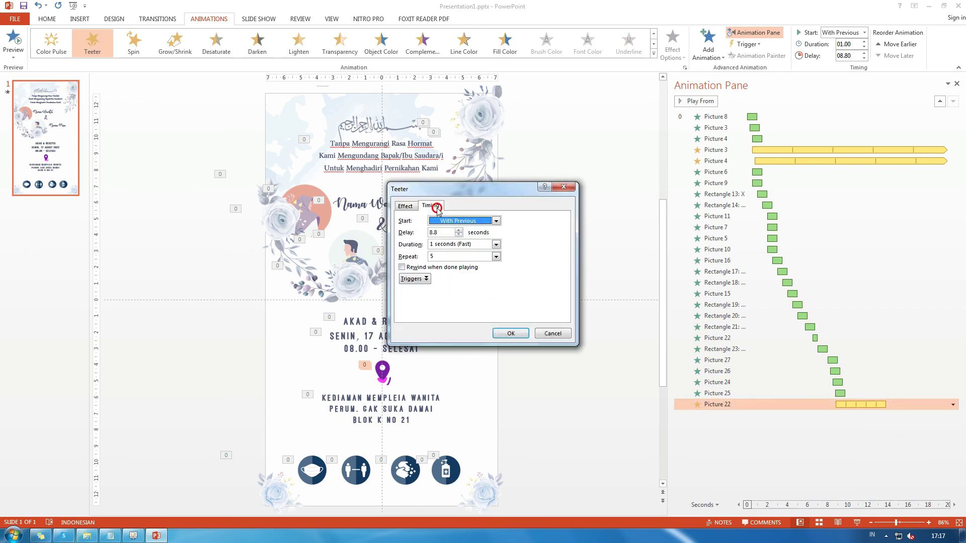
{"action": "left_click", "coordinate": [495, 256]}
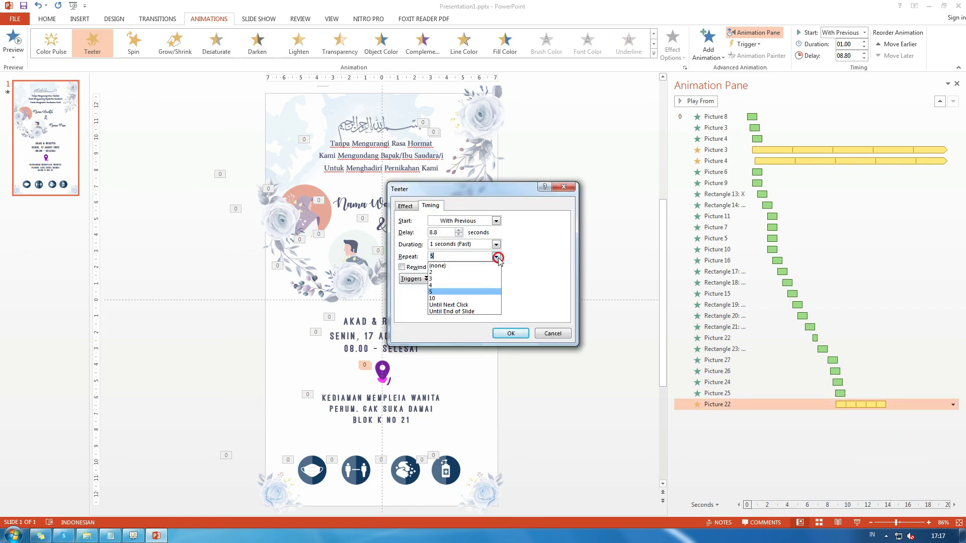
{"action": "left_click", "coordinate": [441, 299]}
{"action": "left_click", "coordinate": [508, 334]}
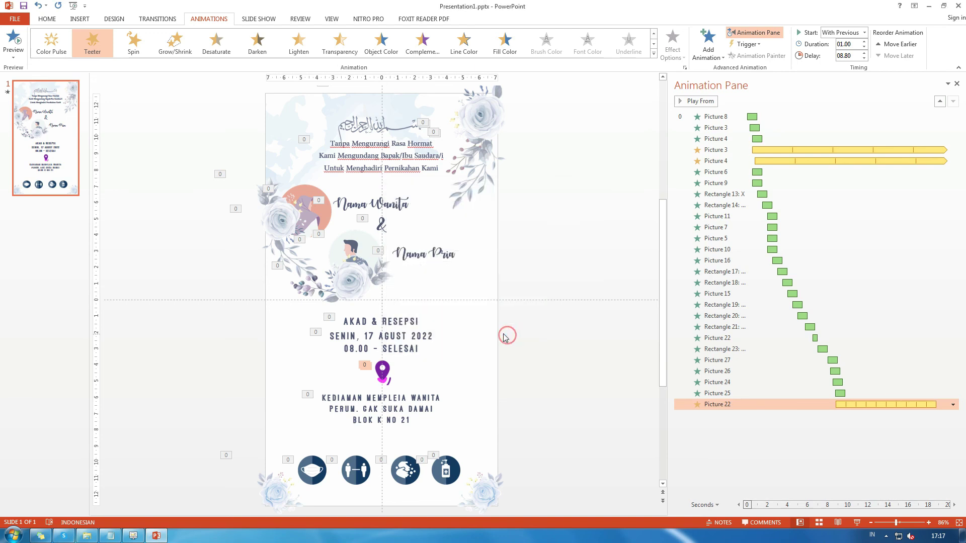
{"action": "left_click", "coordinate": [882, 479]}
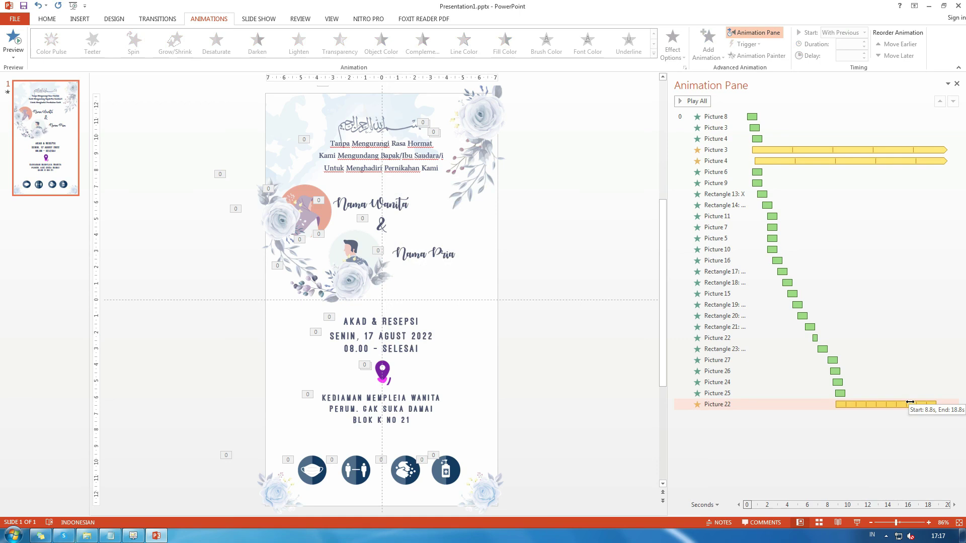
Step: Set the location pin's Teeter animation to repeat 15 times
{"action": "left_click", "coordinate": [908, 402]}
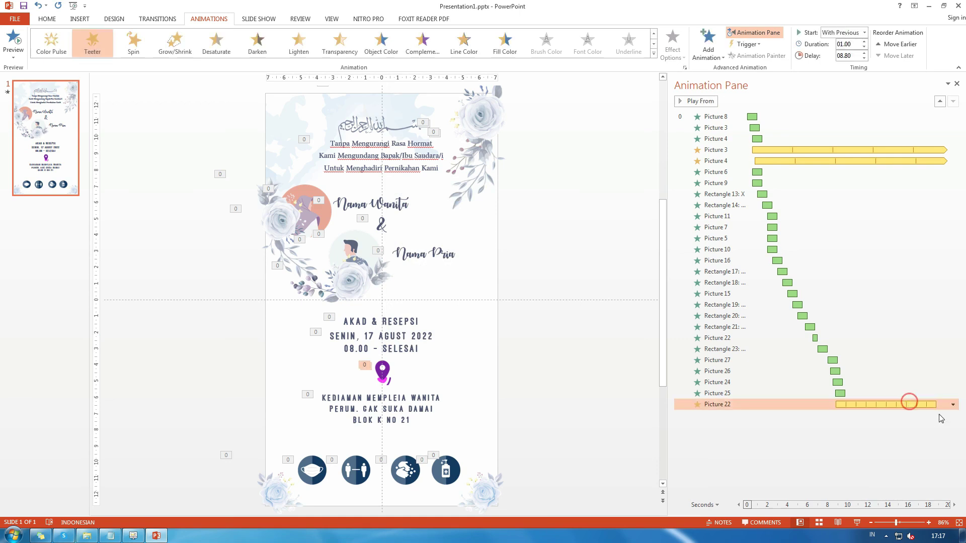
{"action": "left_click", "coordinate": [953, 404]}
{"action": "left_click", "coordinate": [910, 450]}
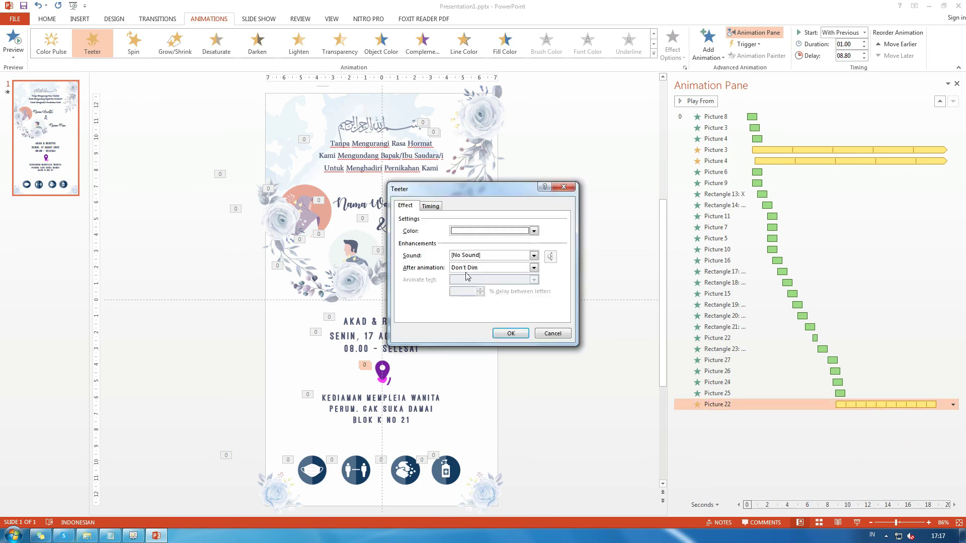
{"action": "left_click", "coordinate": [429, 208]}
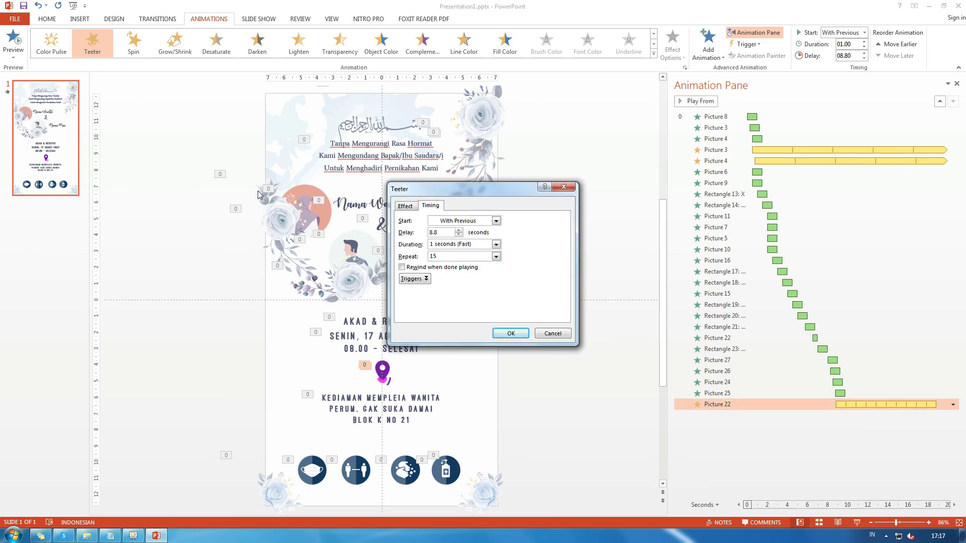
{"action": "type", "text": "15"}
{"action": "left_click", "coordinate": [510, 334]}
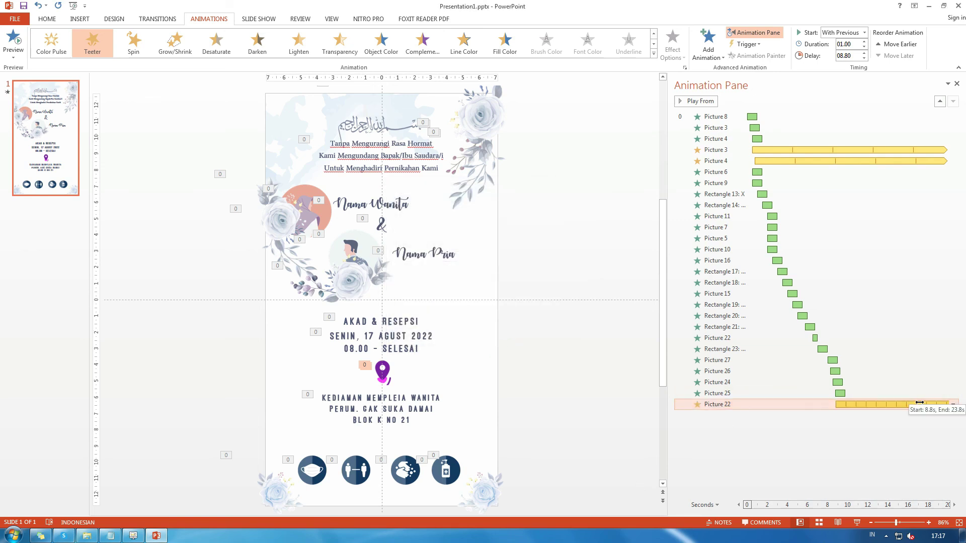
Step: Save the presentation and export it as an MPEG-4 video named "story saya2" in the TUTOR 2 folder
{"action": "left_click", "coordinate": [23, 5]}
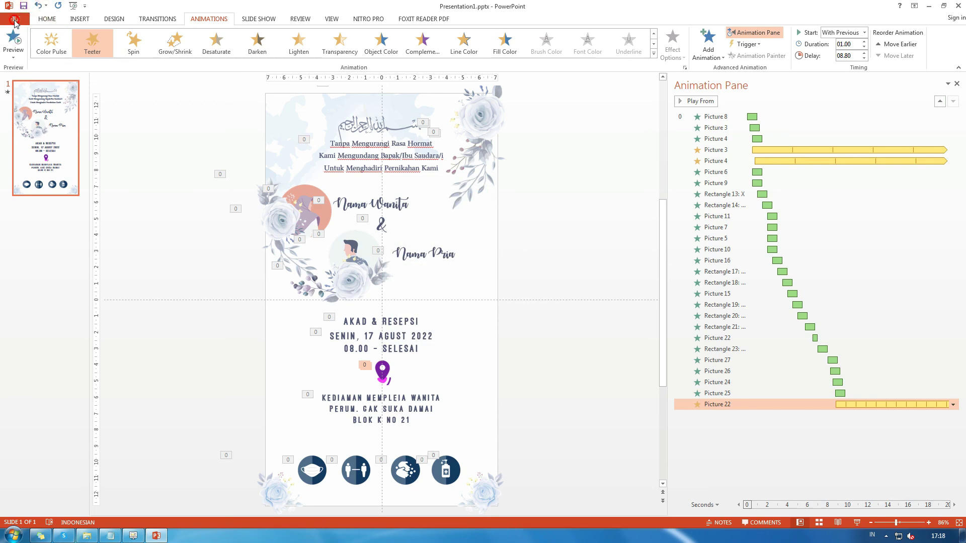
{"action": "left_click", "coordinate": [14, 19]}
{"action": "left_click", "coordinate": [21, 177]}
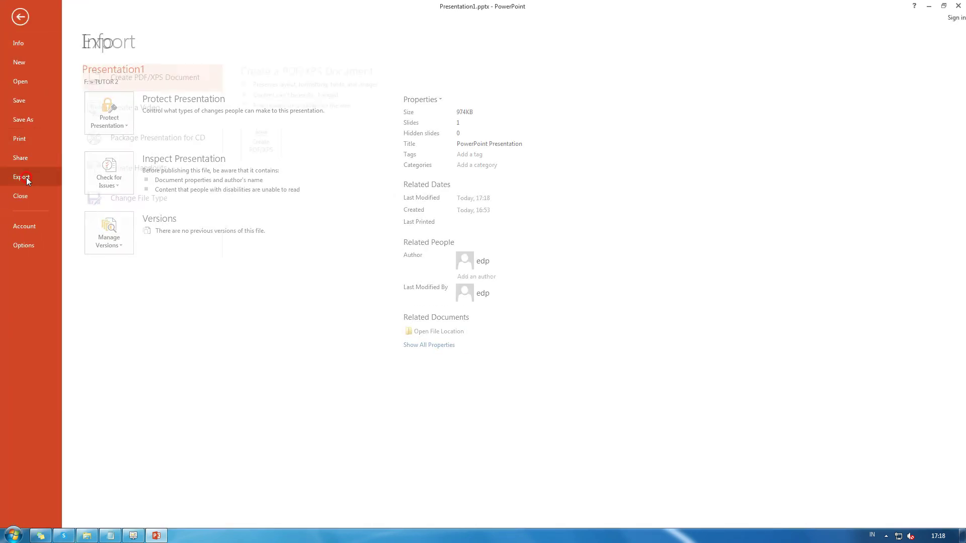
{"action": "left_click", "coordinate": [149, 107]}
{"action": "left_click", "coordinate": [265, 215]}
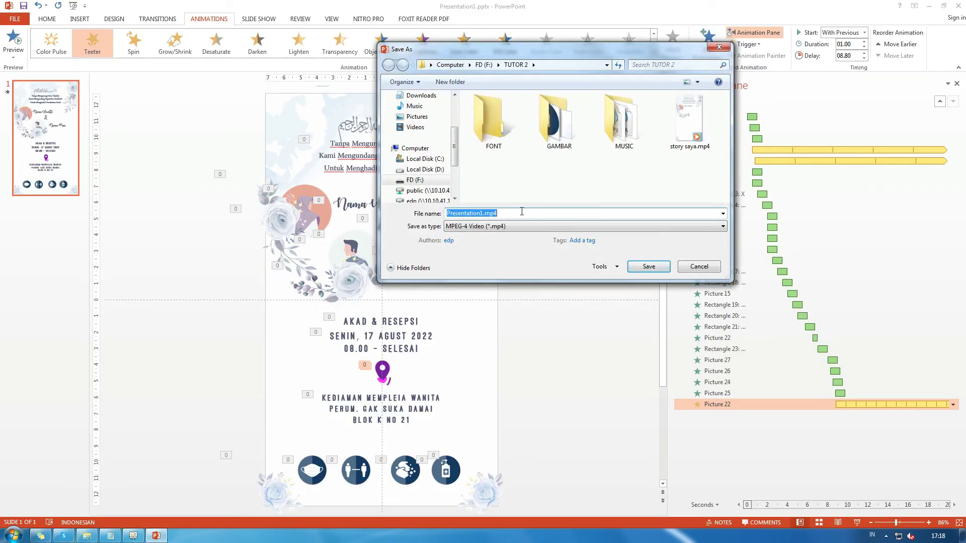
{"action": "type", "text": "story saya"}
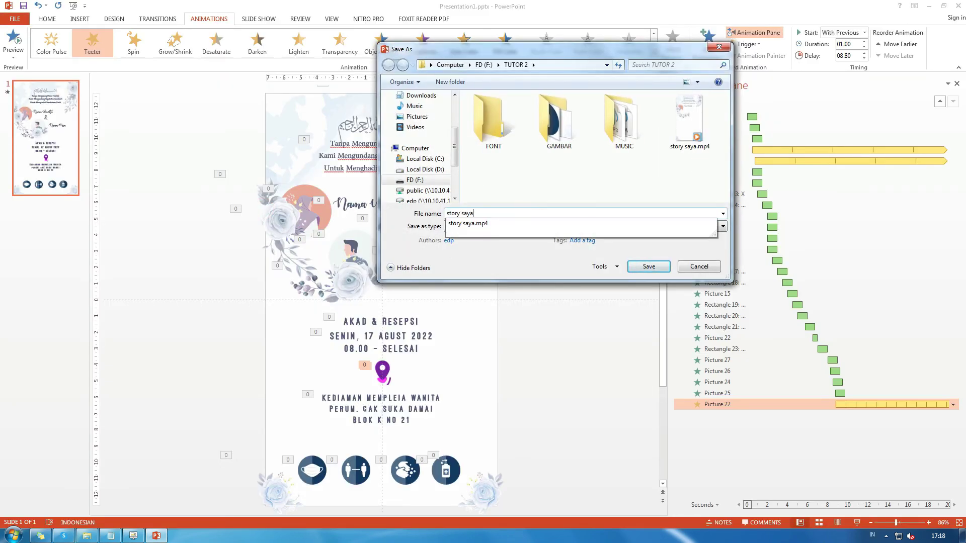
{"action": "type", "text": "2"}
{"action": "key", "text": "Return"}
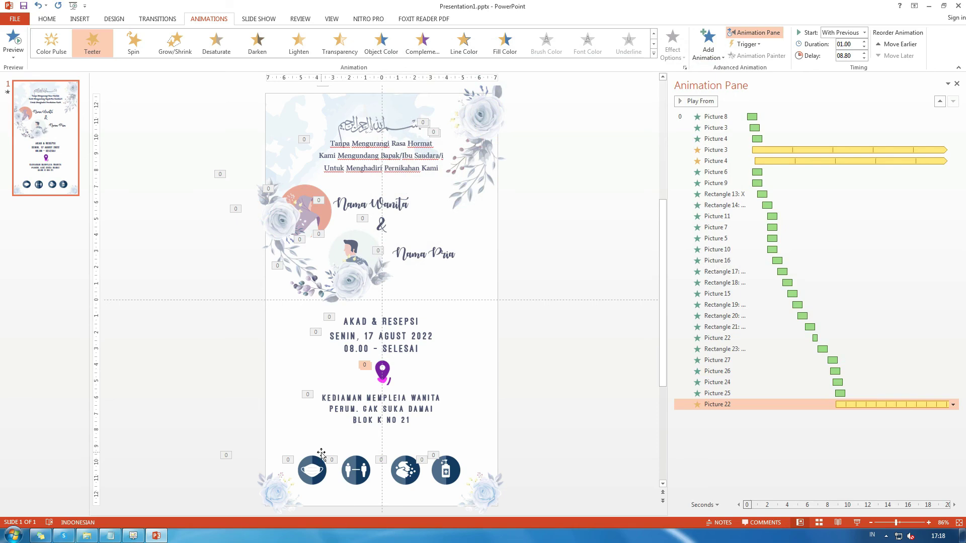
Step: Close the presentation and play the exported story saya2.mp4 from the TUTOR 2 folder
{"action": "left_click", "coordinate": [958, 5]}
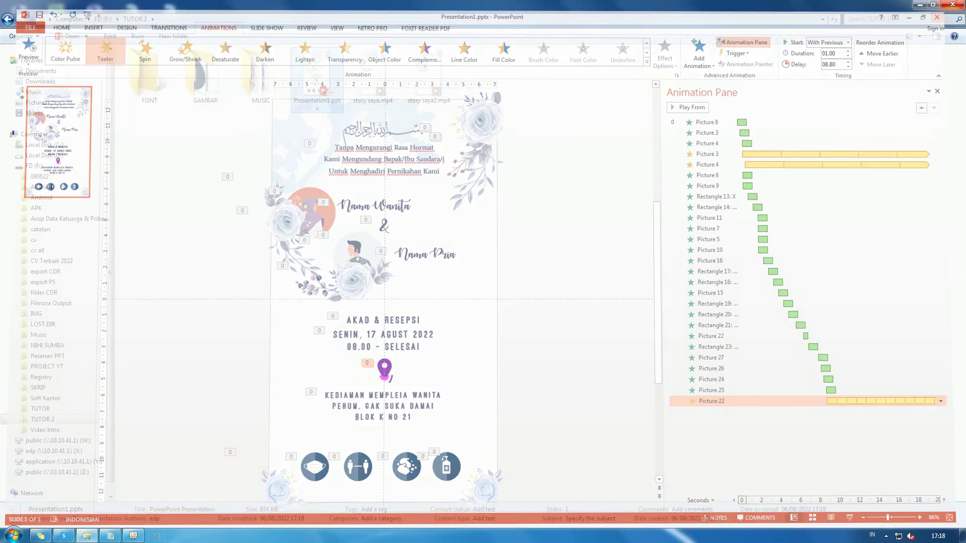
{"action": "left_click", "coordinate": [439, 83]}
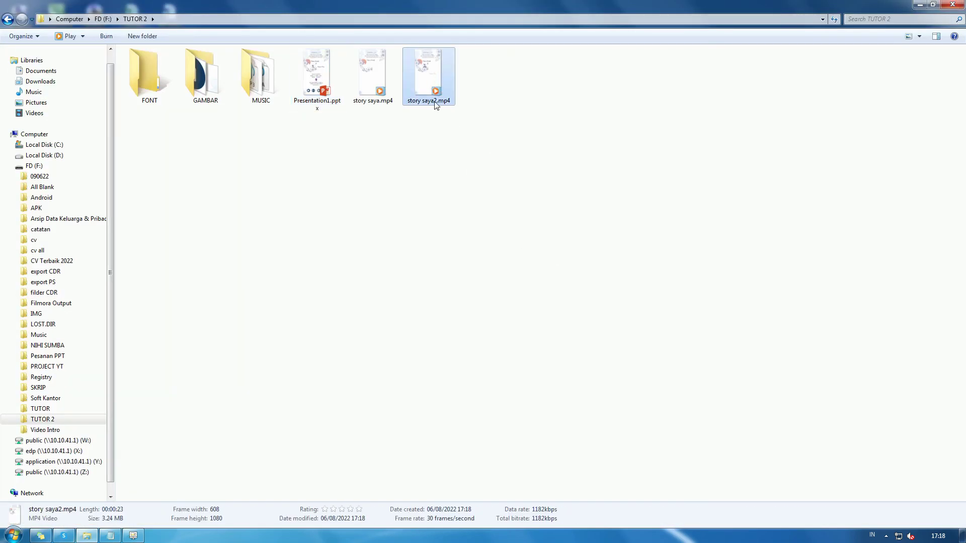
{"action": "double_click", "coordinate": [433, 78]}
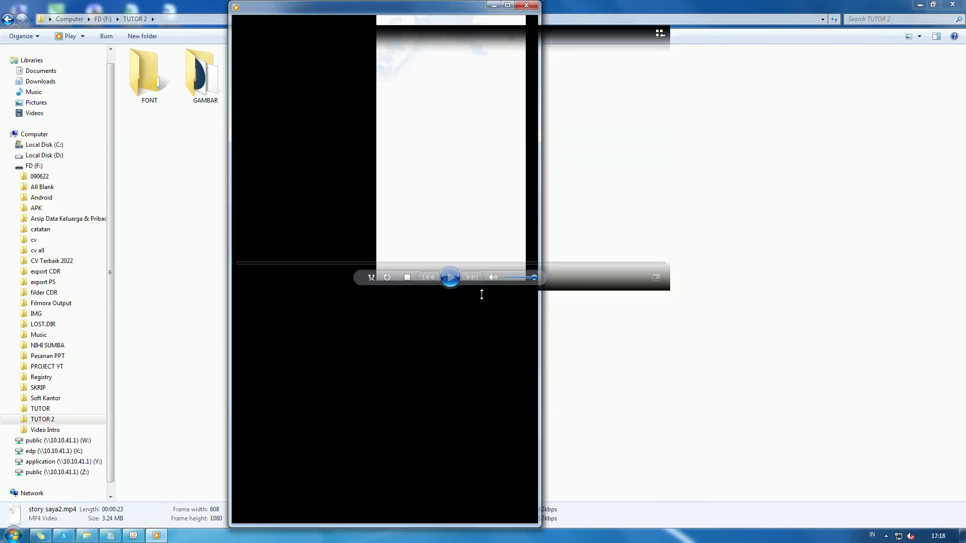